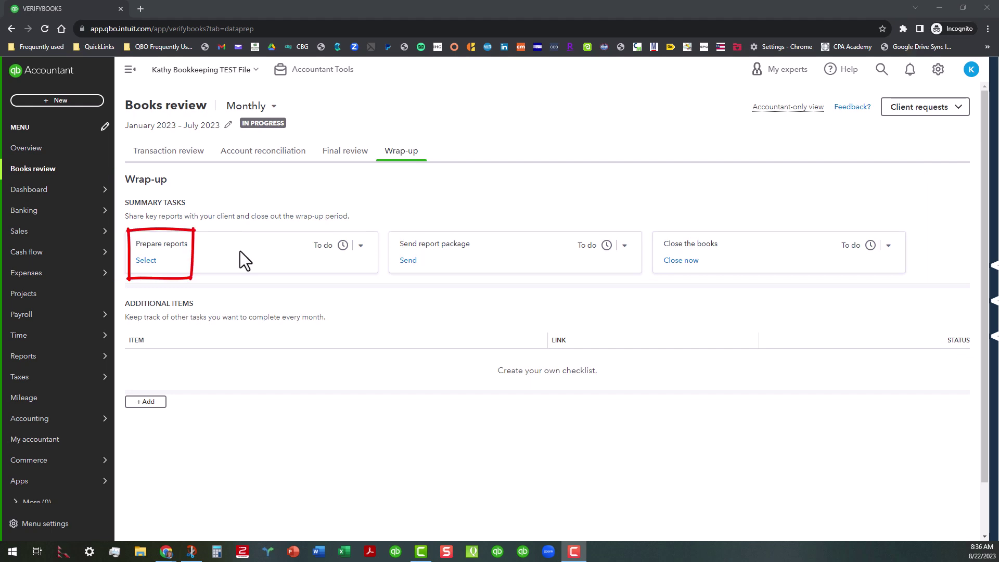
- Start preparing the report package and list the Basic and Expanded Company Financials templates
click(150, 261)
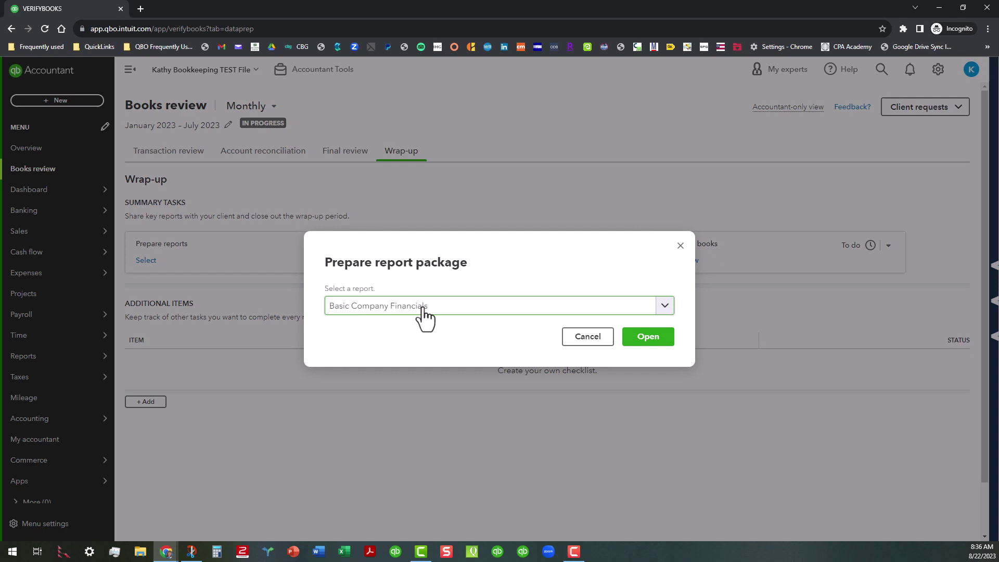
click(665, 307)
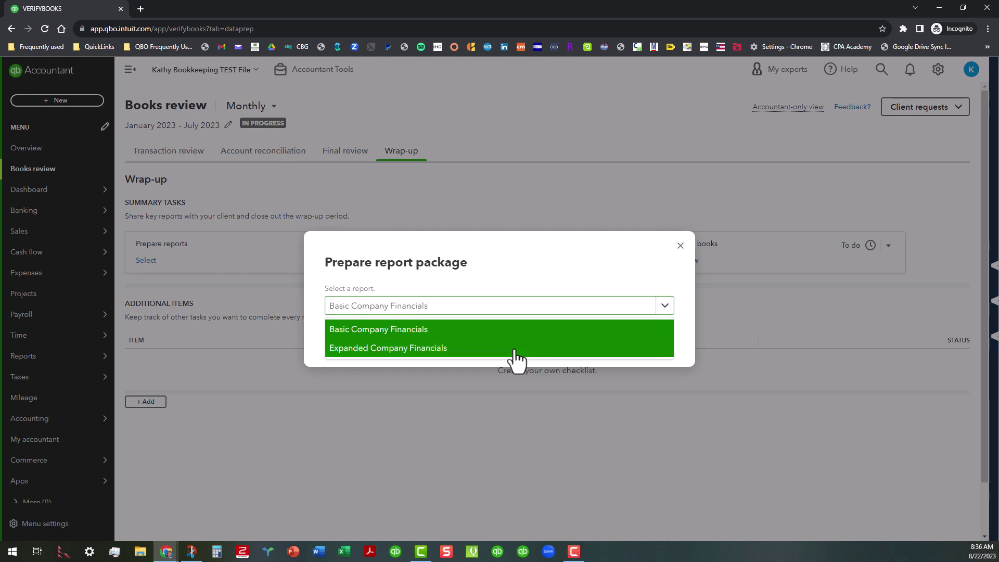
- Open Expanded Company Financials for editing and view its Save and close options
click(514, 354)
click(661, 348)
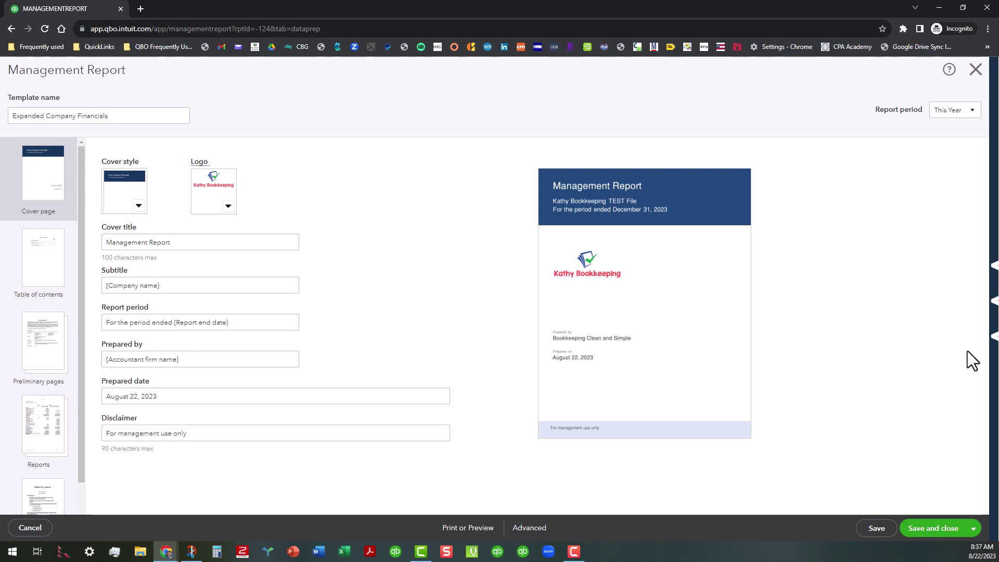
click(975, 530)
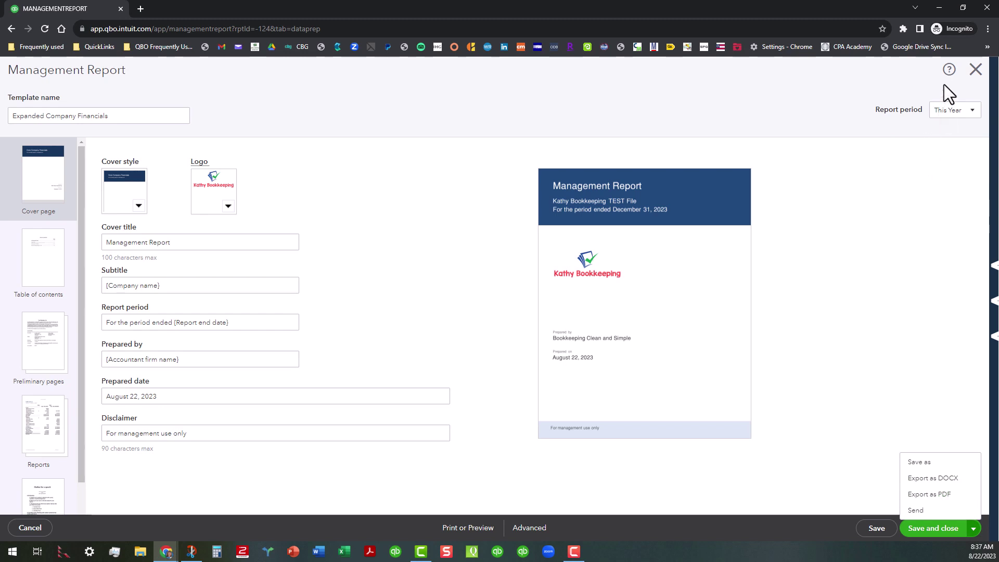
- Close the Management Report editor and set the Prepare reports status to Done
click(975, 70)
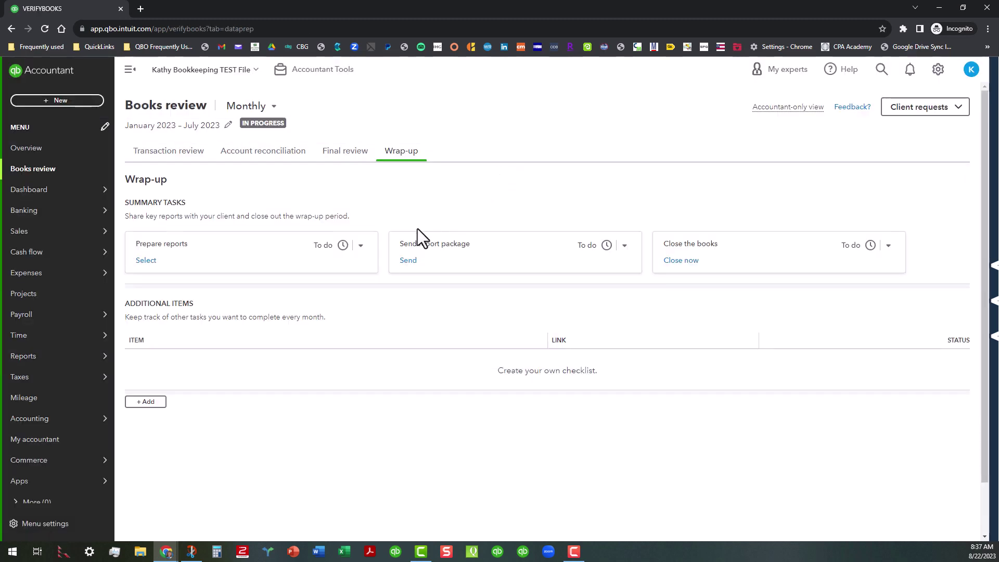
click(361, 248)
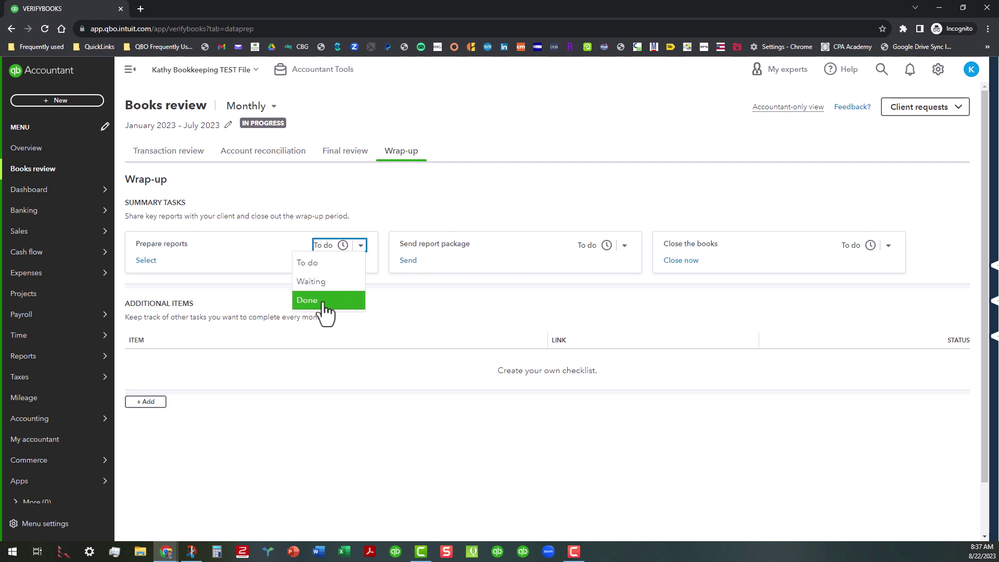
click(323, 304)
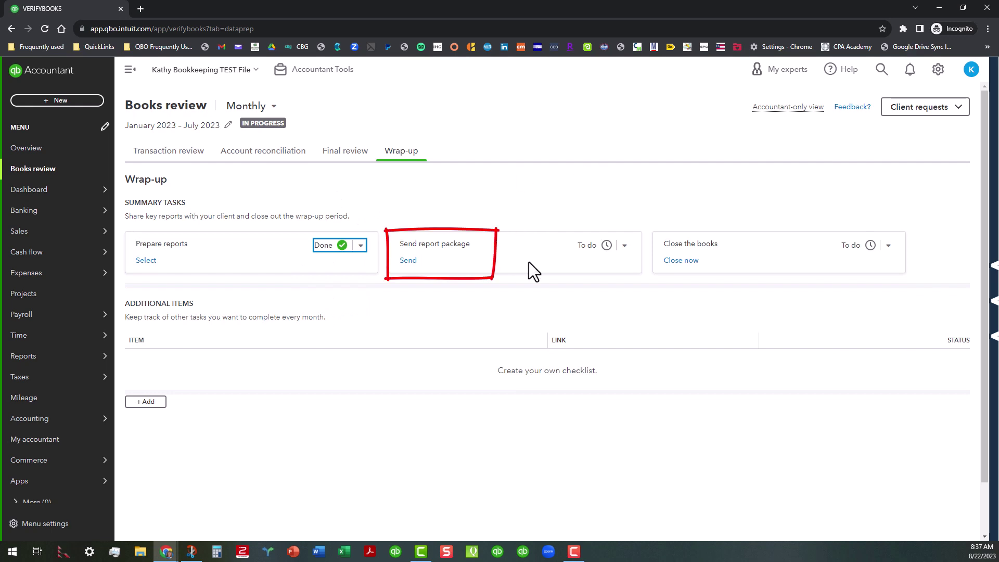
- Open the Management reports list via Send, then view and dismiss Basic Company Financials' actions
click(409, 262)
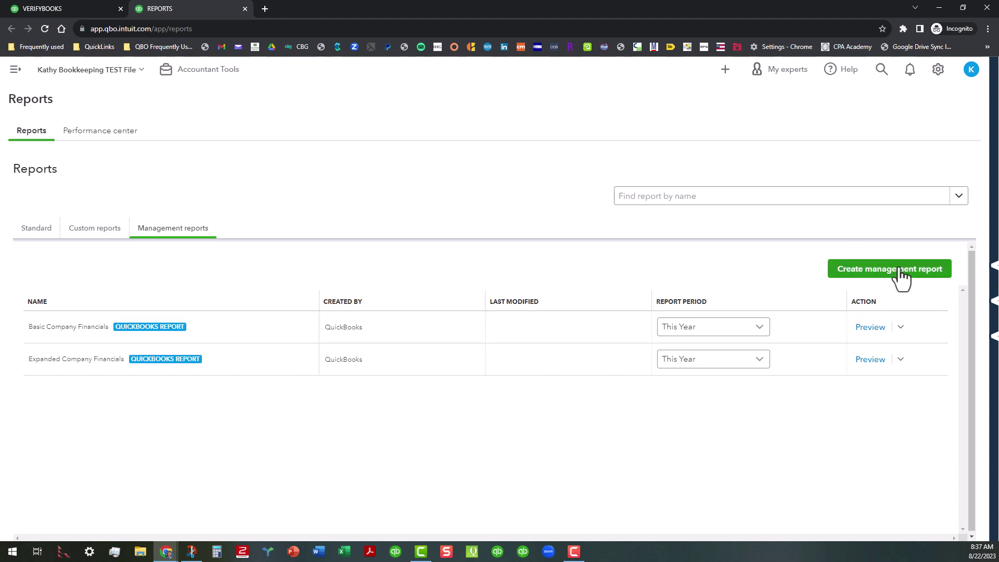
click(900, 326)
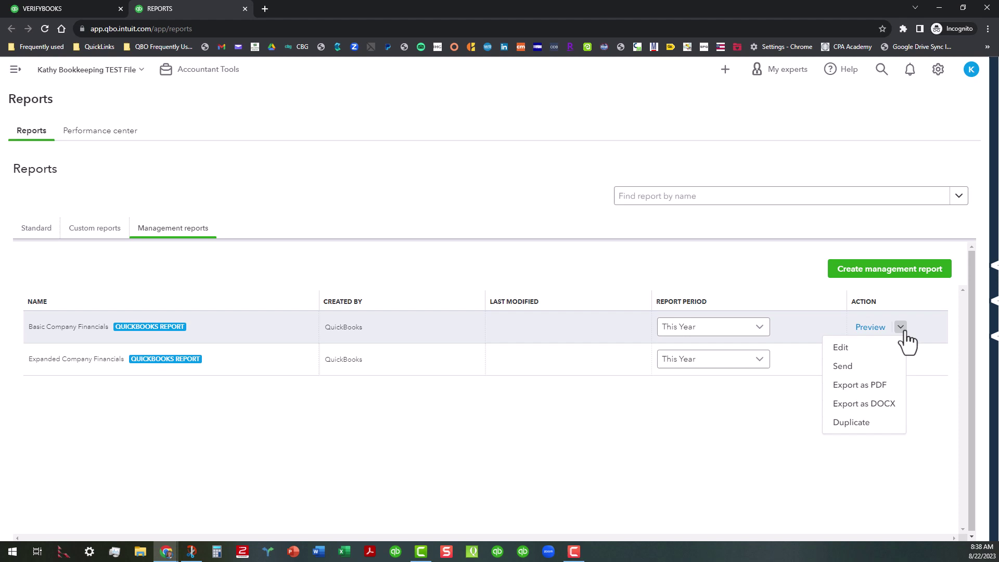
click(756, 277)
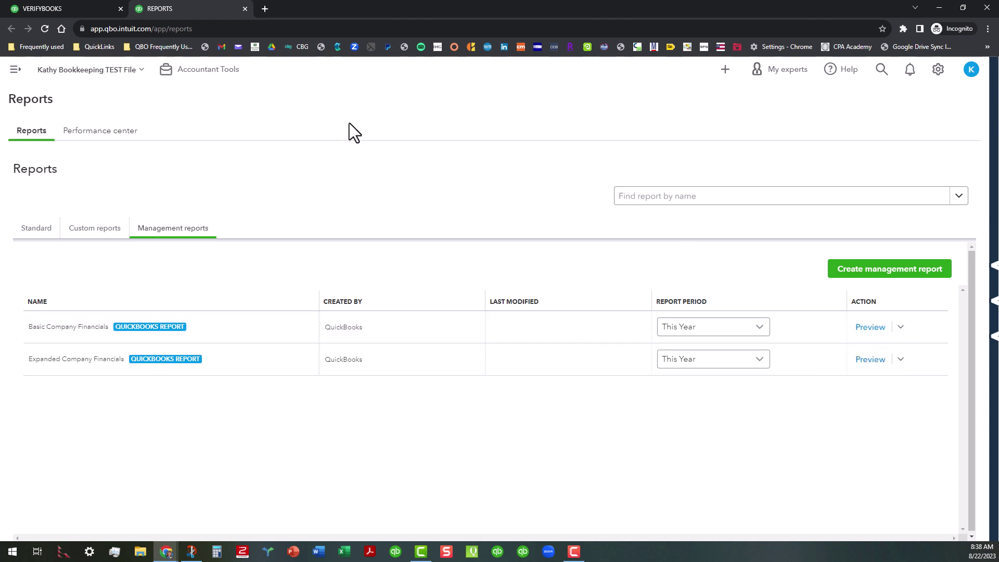
- Close the Reports tab and set the Send report package status to Done
click(244, 7)
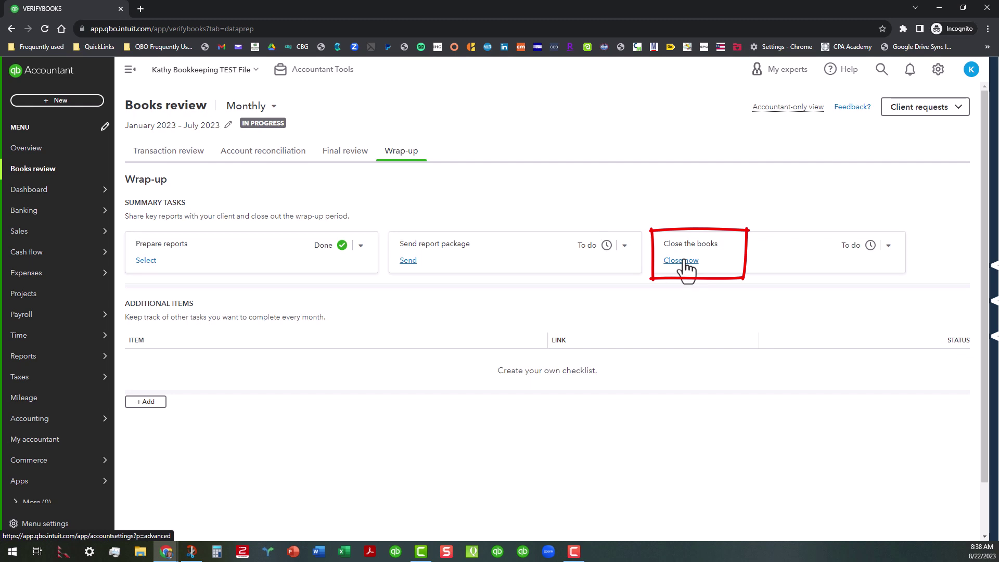
click(625, 246)
click(584, 300)
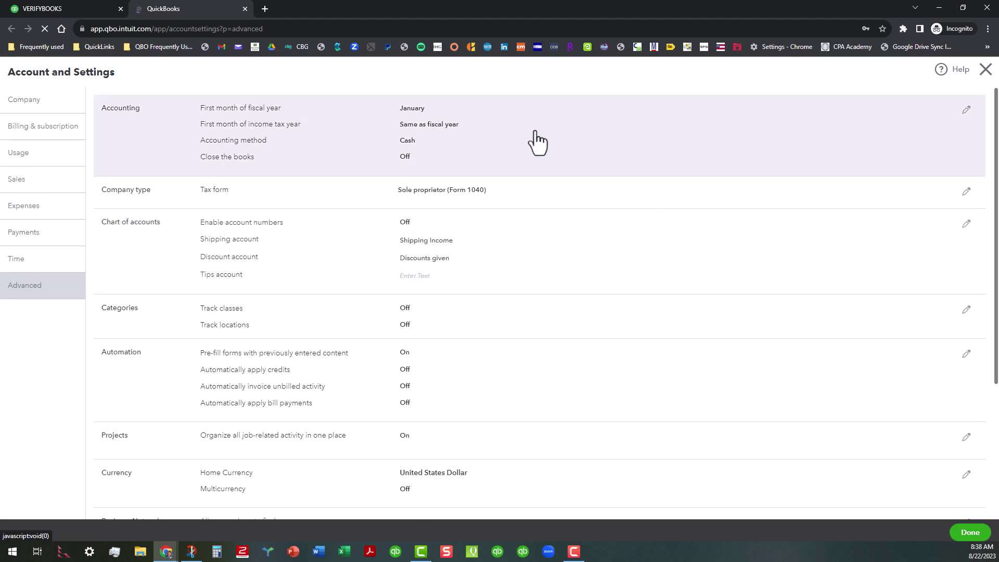
- Turn on Close the books with closing date 07/31/2023 and password-required changes, then exit settings
click(537, 141)
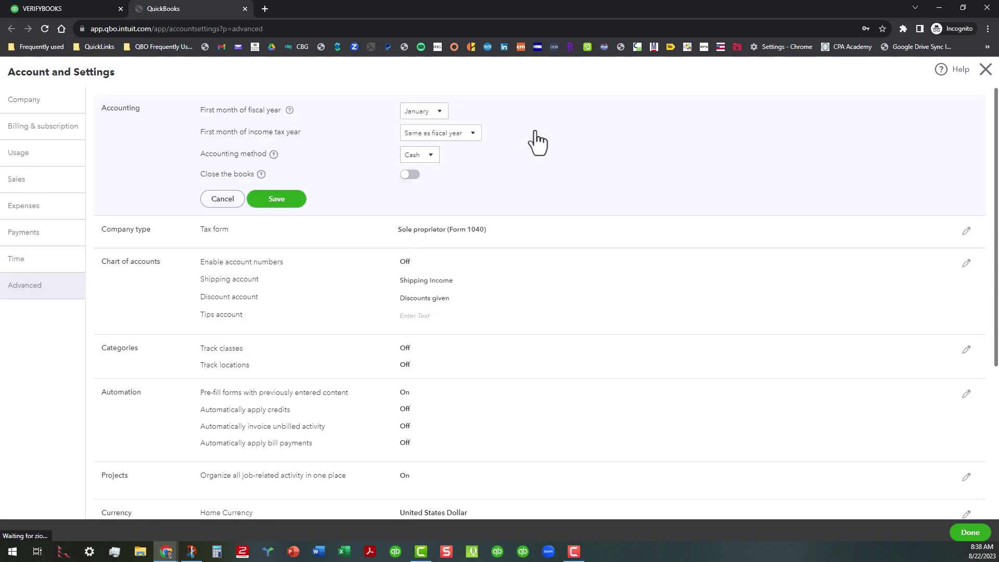
click(402, 177)
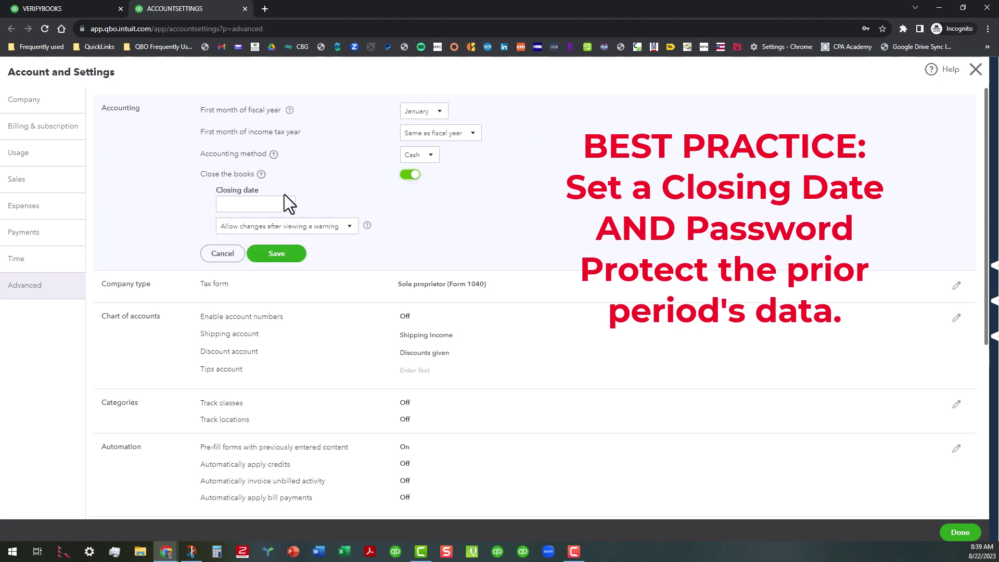
click(286, 205)
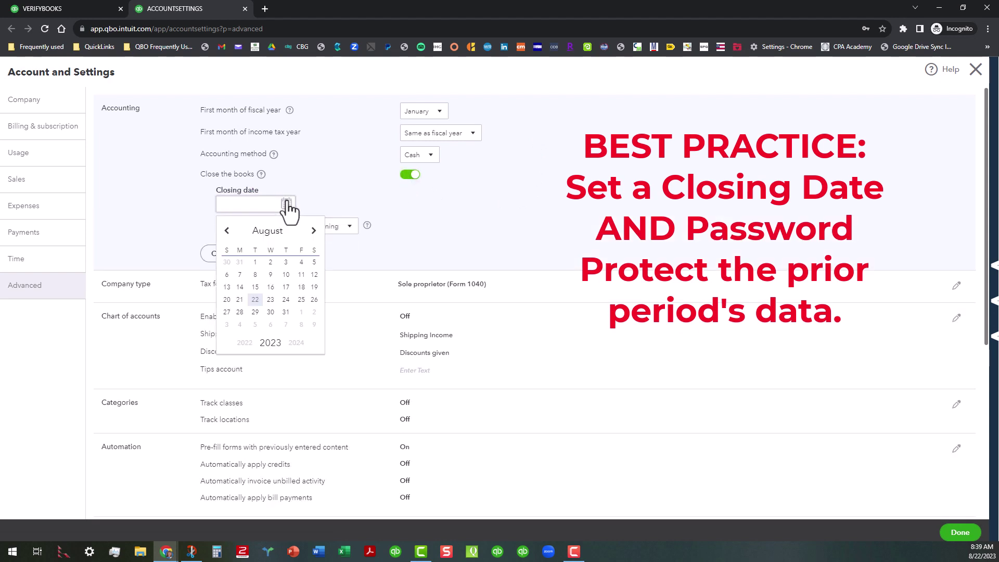
click(240, 262)
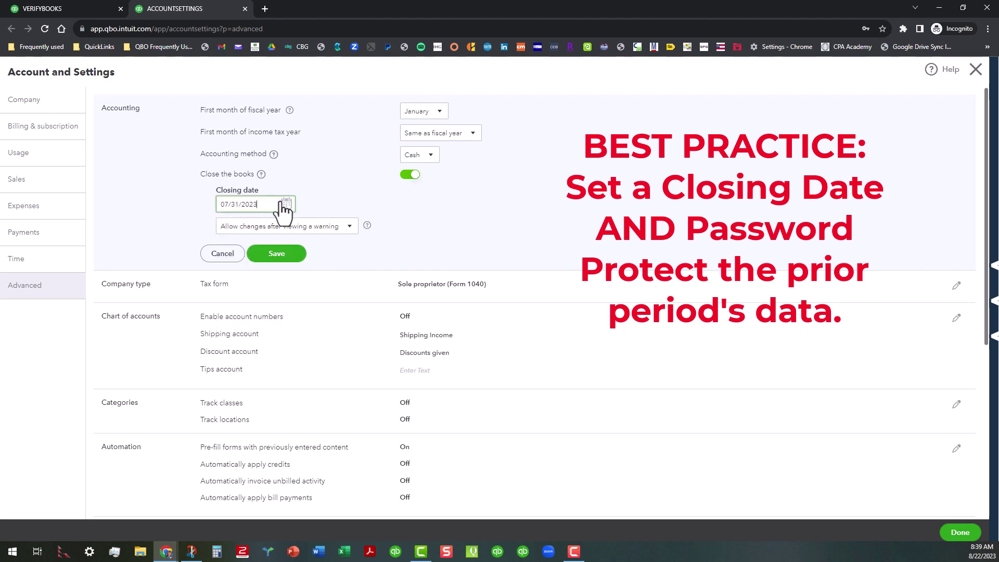
click(348, 226)
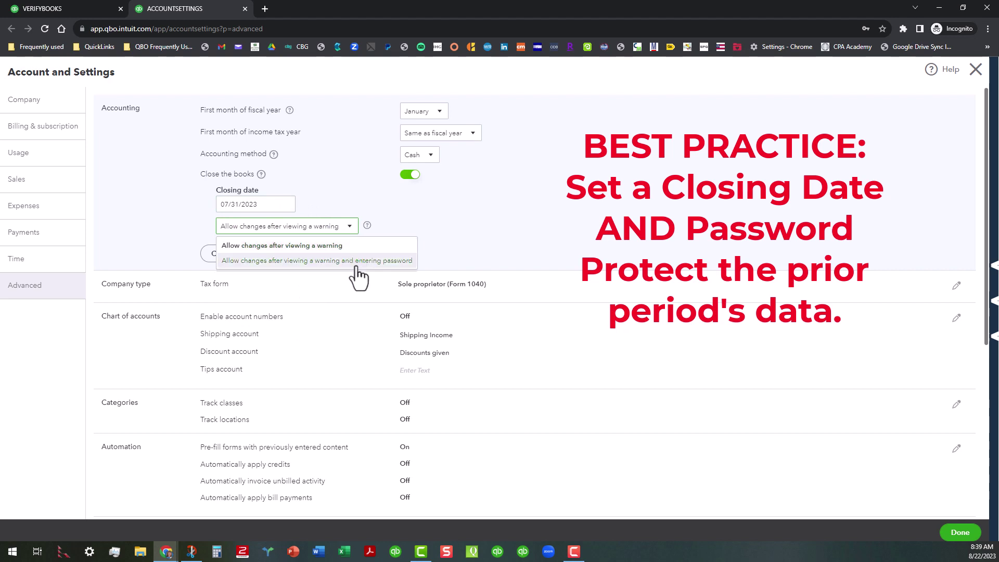
click(358, 261)
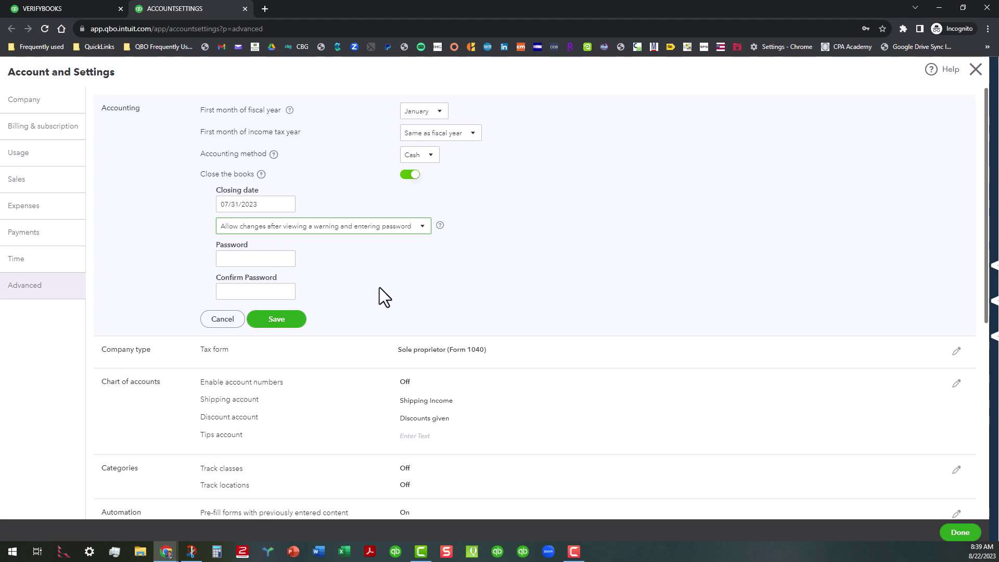
click(976, 71)
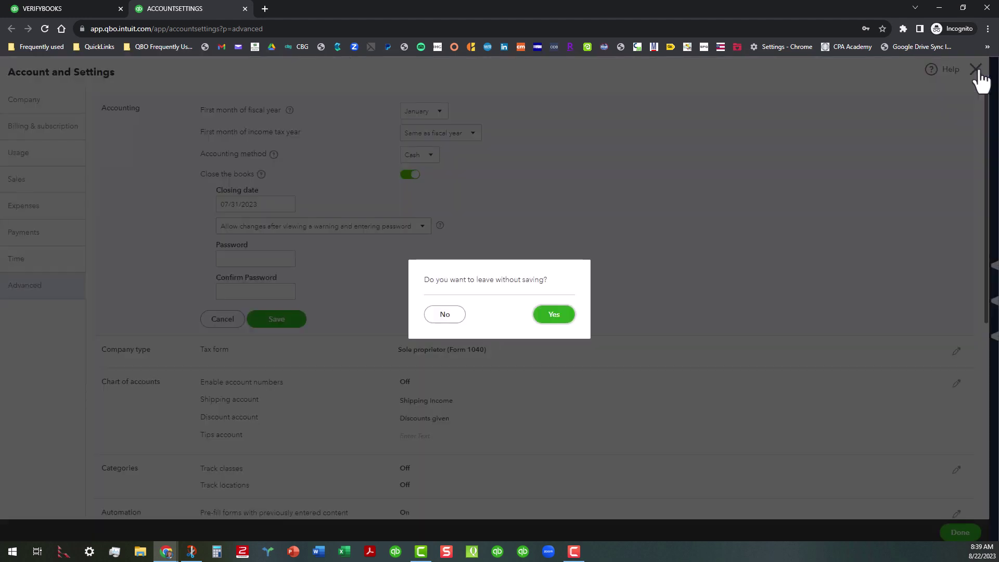
- Leave without saving the closing settings and close the homepage tab to return to Books review
click(554, 316)
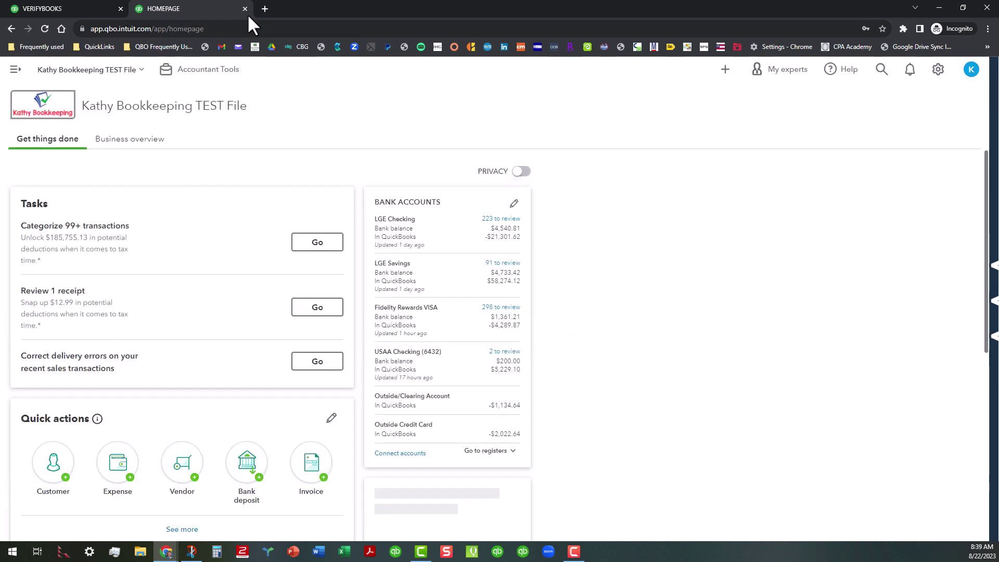
click(244, 9)
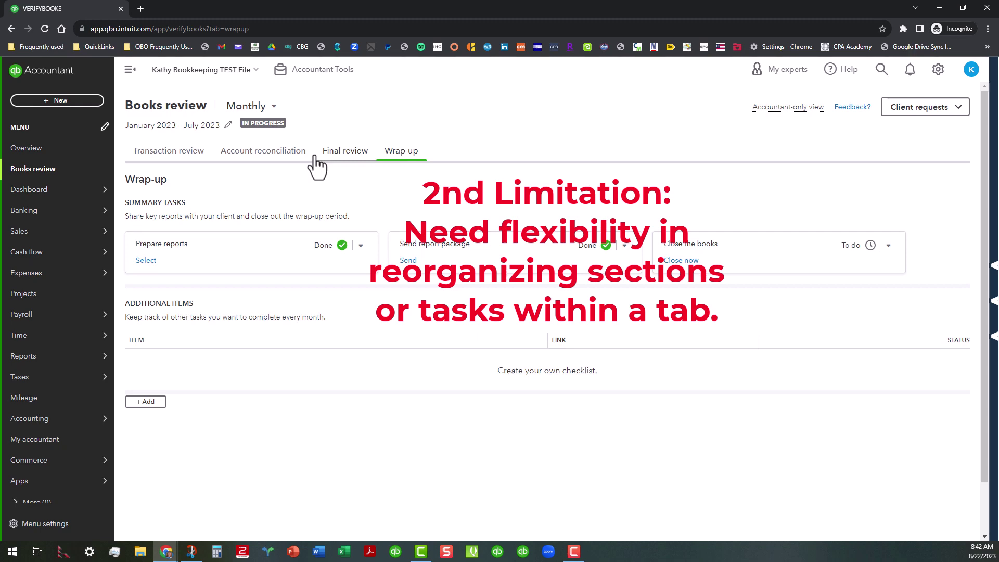
click(171, 164)
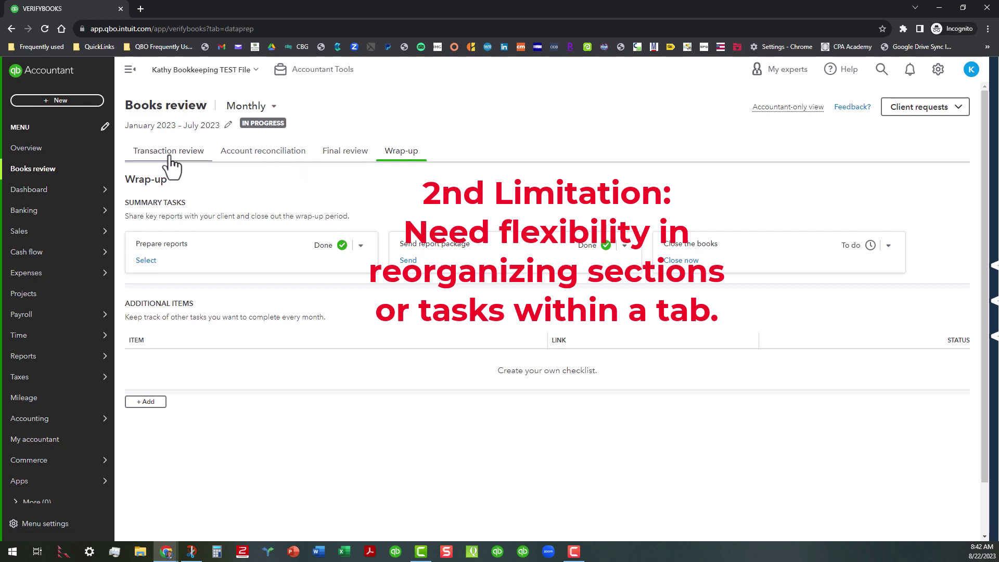
scroll(296, 368, down, 10)
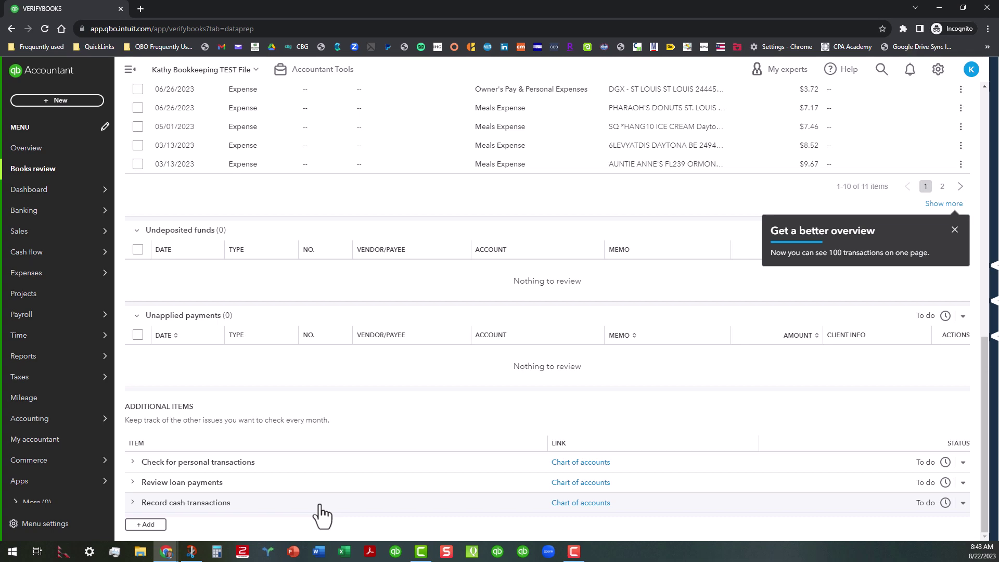
scroll(321, 513, up, 10)
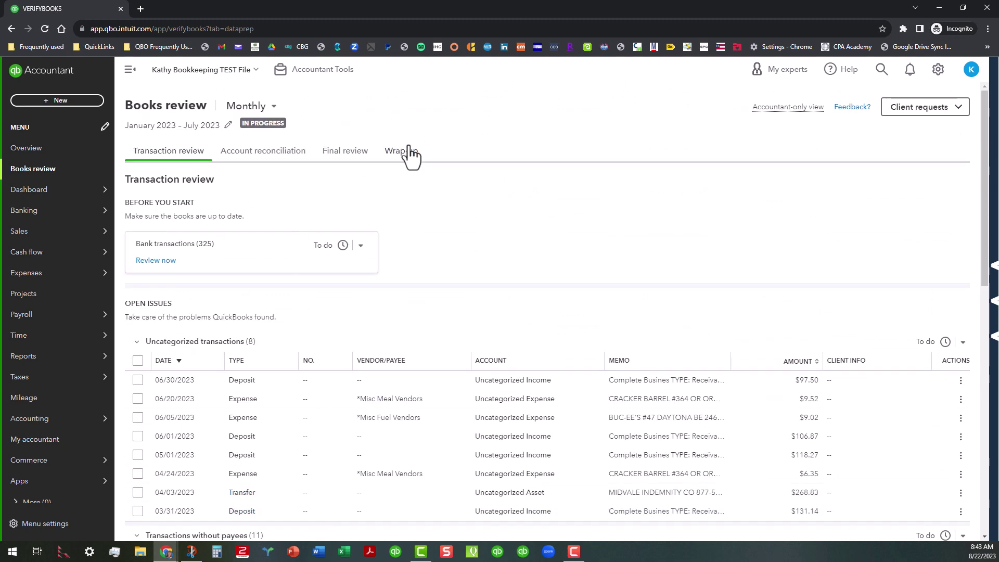
click(414, 165)
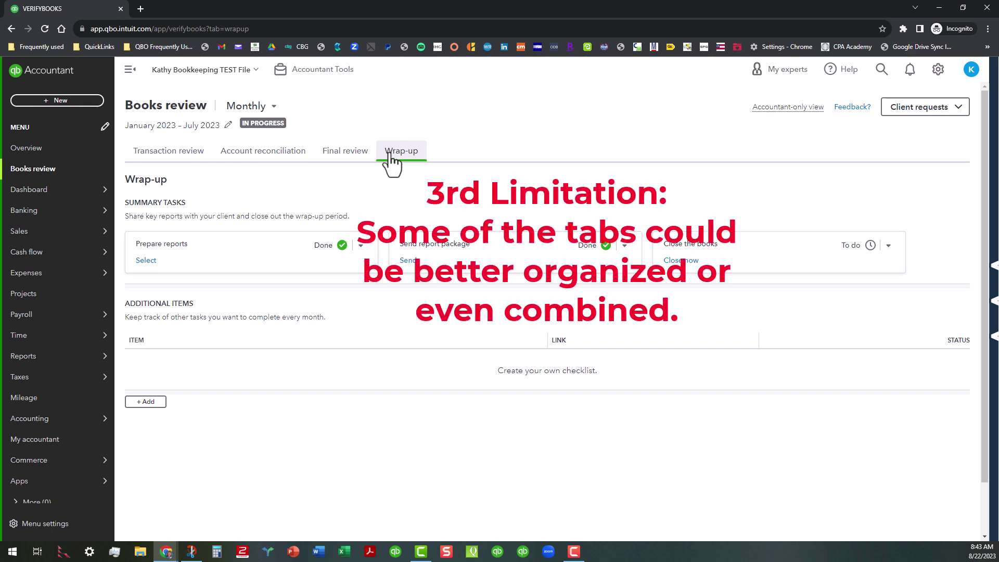
- Show Final review and collapse the Accounts payable and Accounts receivable (90+ days) lists
click(343, 155)
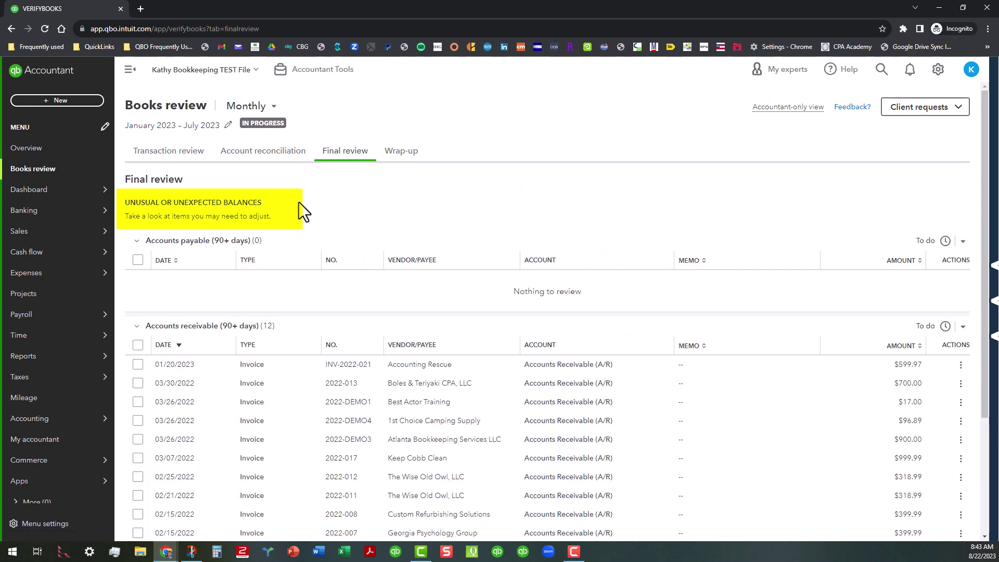
click(136, 241)
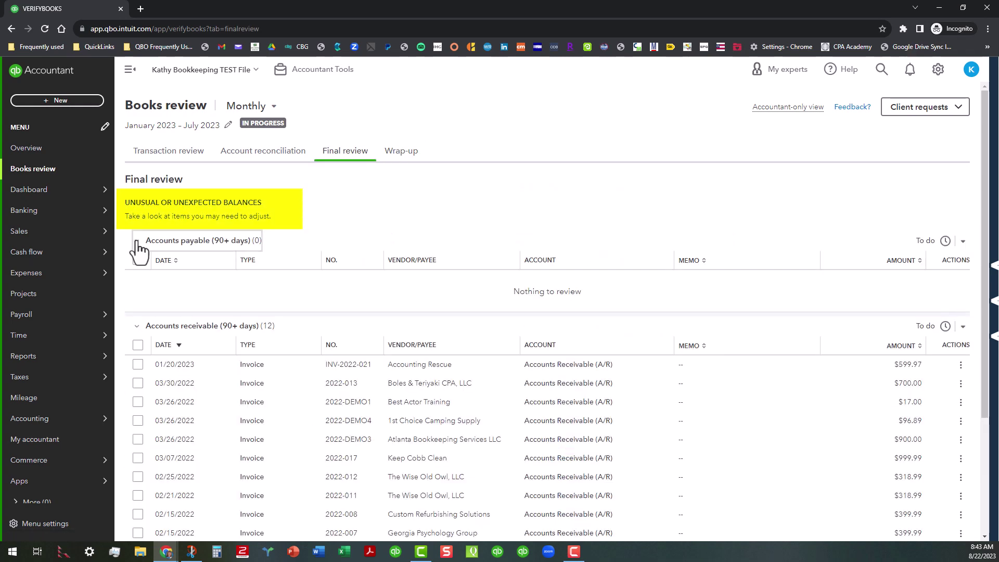
click(137, 265)
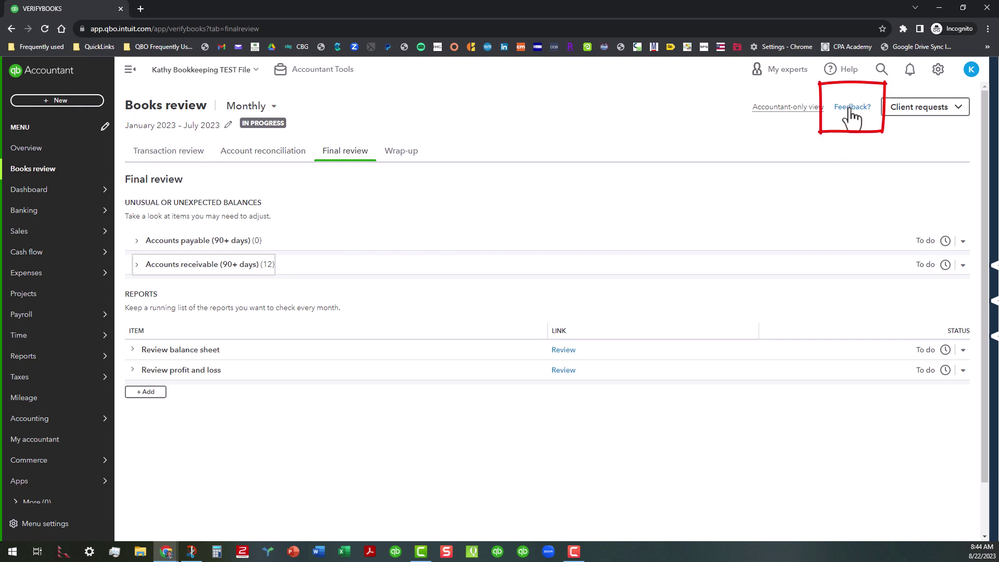
click(939, 76)
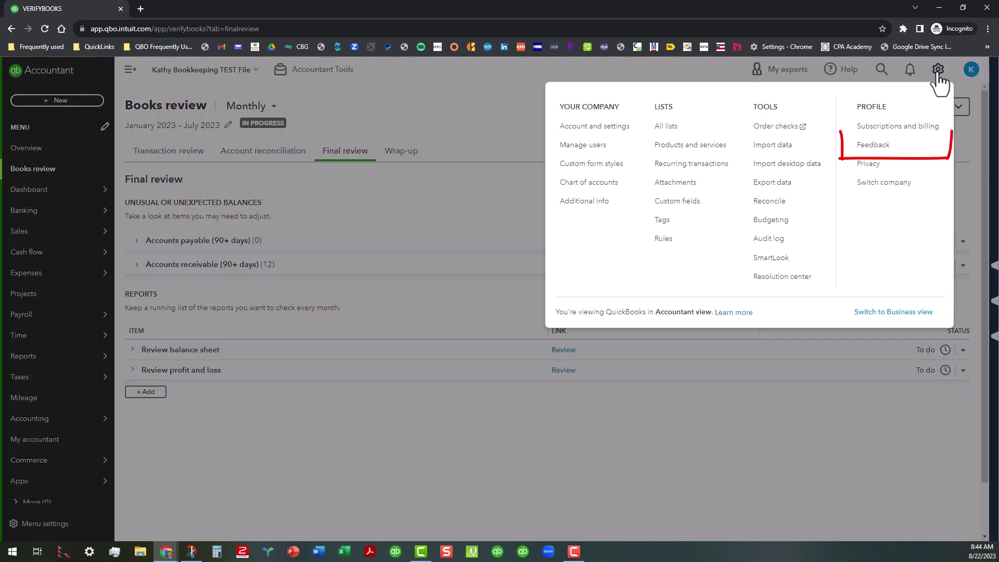
click(471, 92)
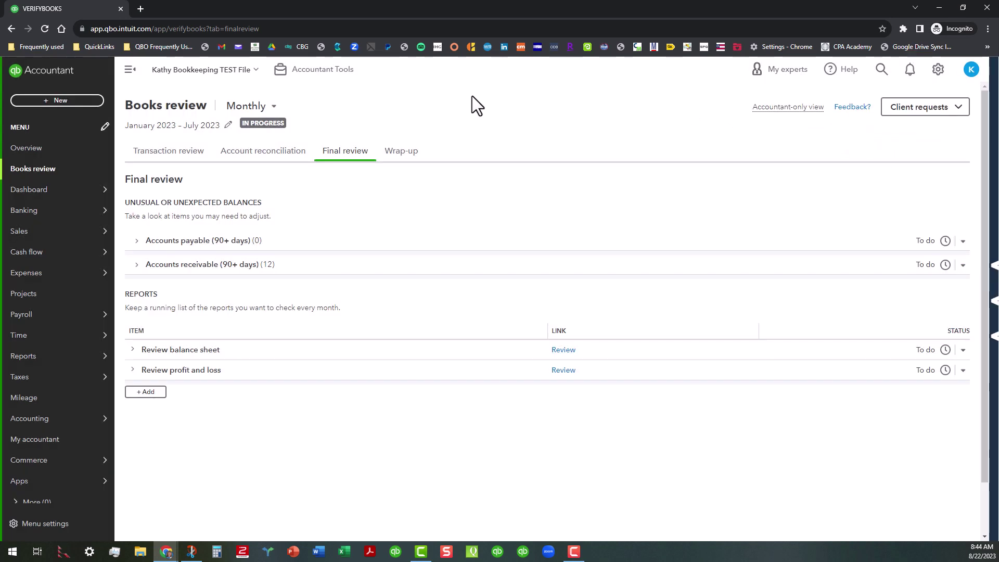